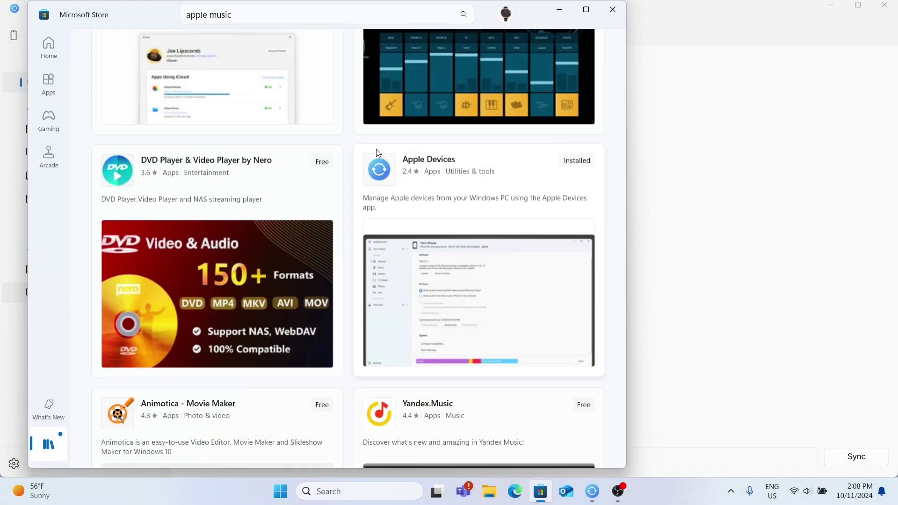
- Install Apple Music from the Microsoft Store search results and open it
mouse_move(421, 185)
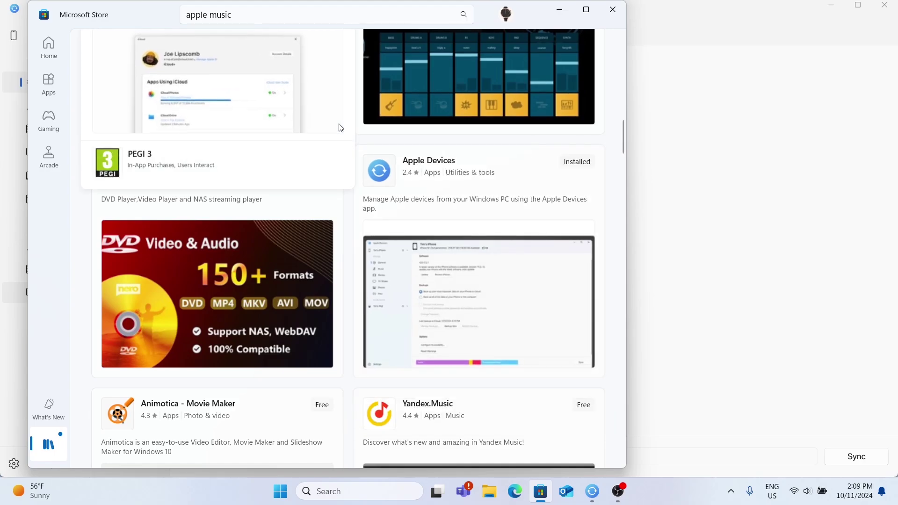
scroll(410, 161, "up", 5)
scroll(410, 161, "up", 5)
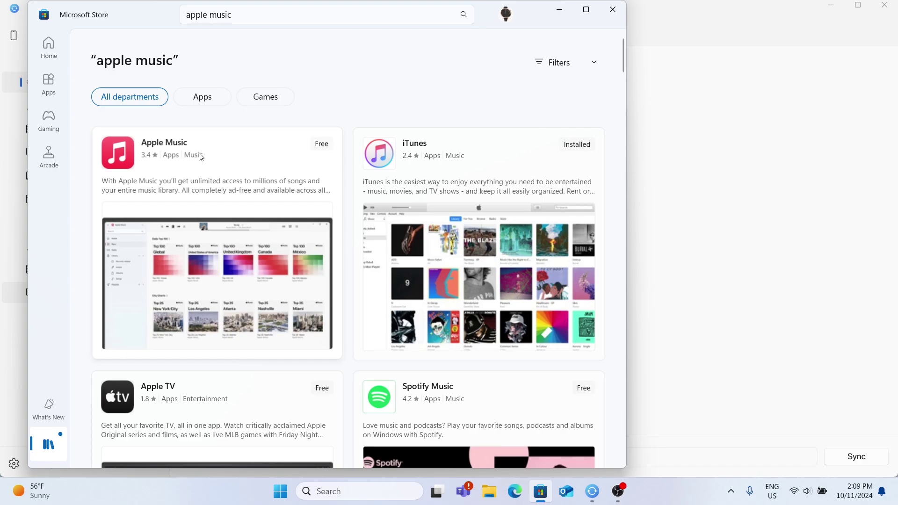
left_click(216, 154)
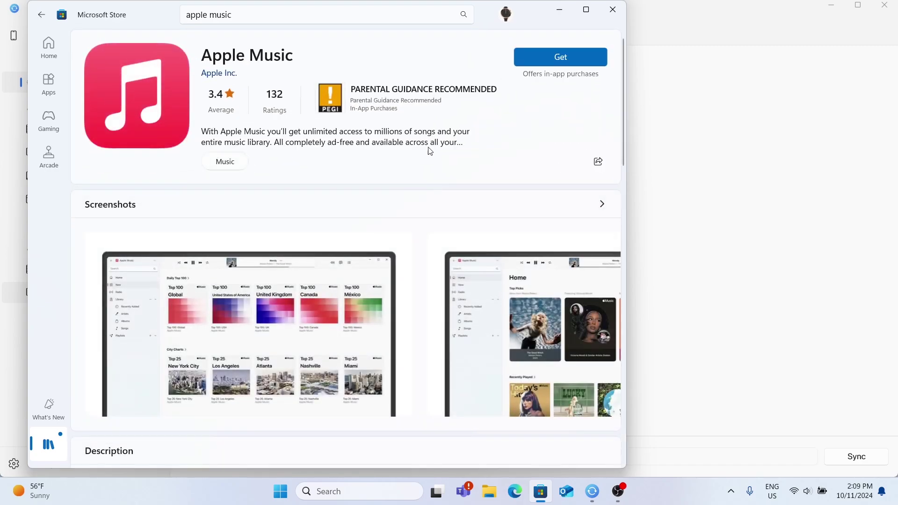
left_click(561, 55)
left_click(568, 61)
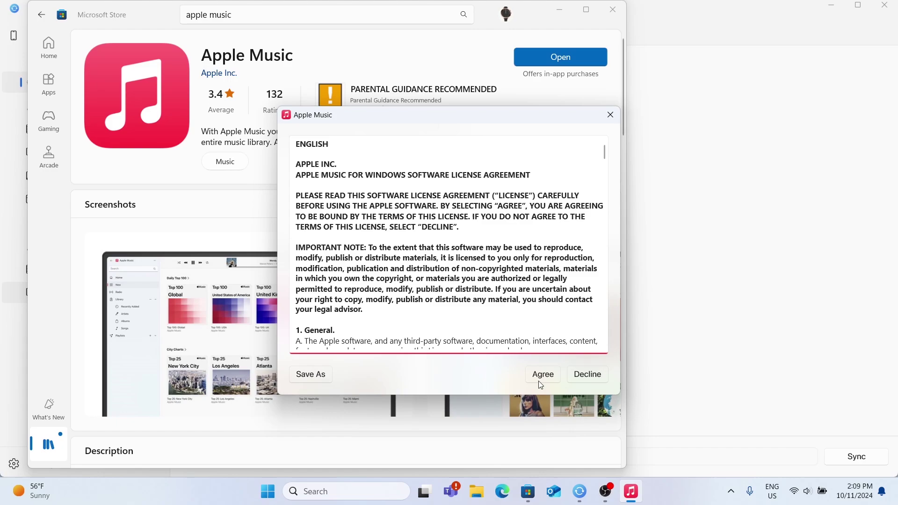
- Accept the Apple Music licence agreement, start listening, and dismiss the Apple Account sign-in
left_click(543, 374)
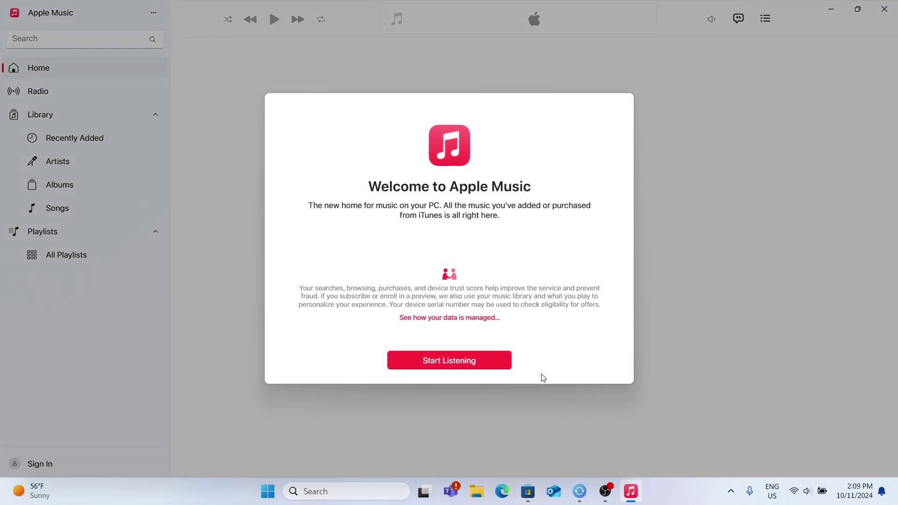
left_click(445, 364)
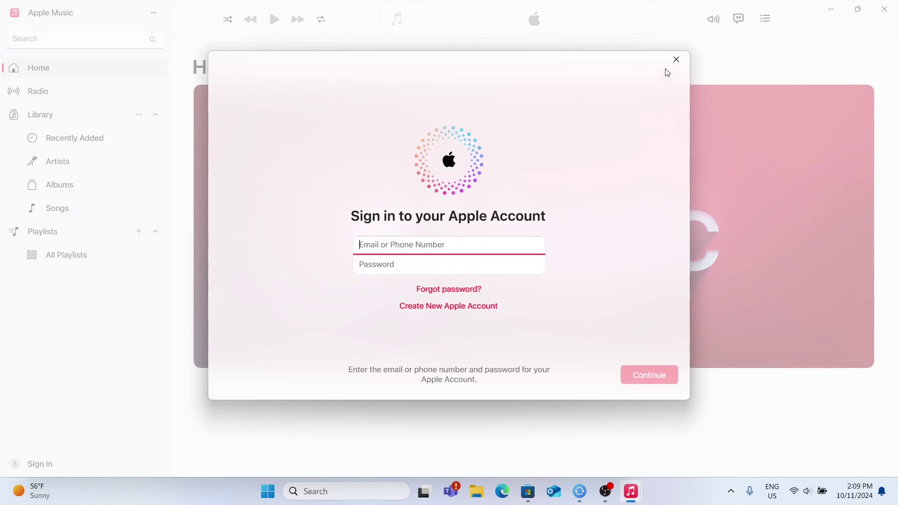
left_click(678, 60)
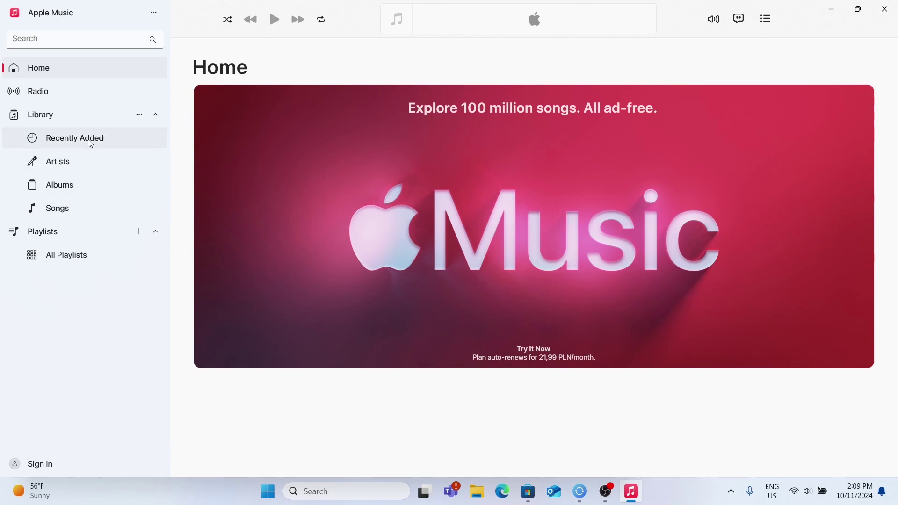
- Add the amalgam-217007 MP3 from the Downloads folder to the Recently Added view of the Apple Music library
left_click(37, 121)
left_click(37, 117)
left_click(85, 143)
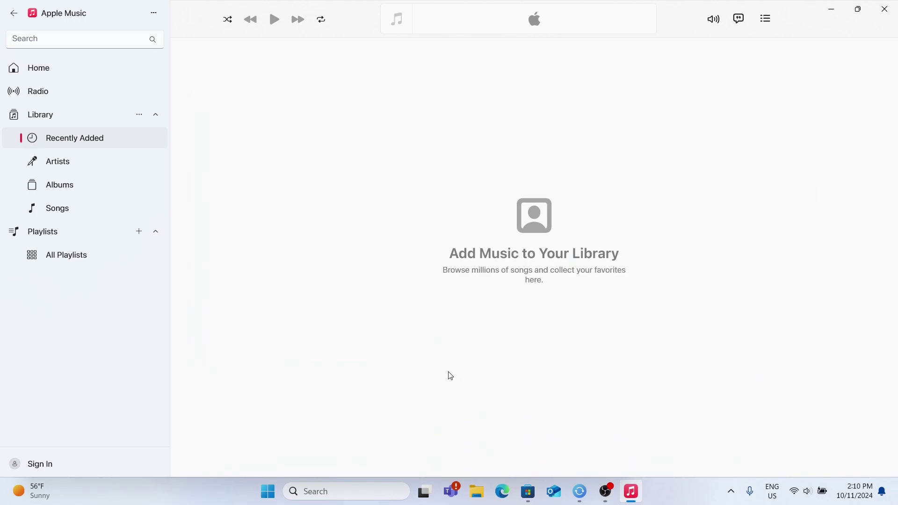
left_click(482, 494)
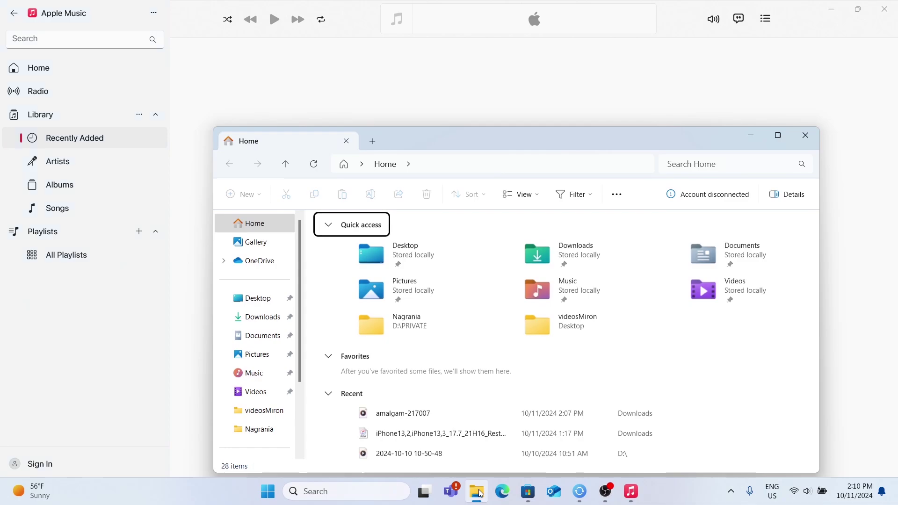
left_click(258, 319)
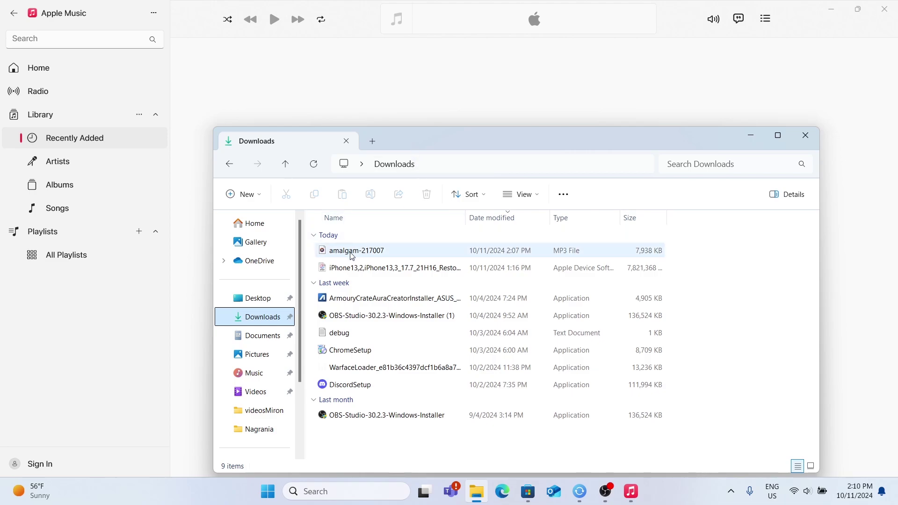
left_click_drag(353, 255, 401, 102)
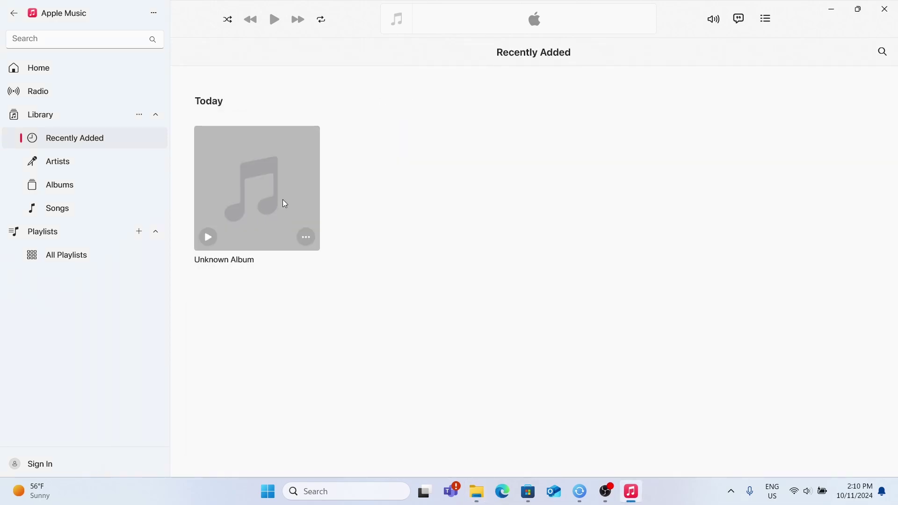
- Open the properties of the amalgam-217007 song in the unknown album and set its title to Hardreset
left_click(285, 204)
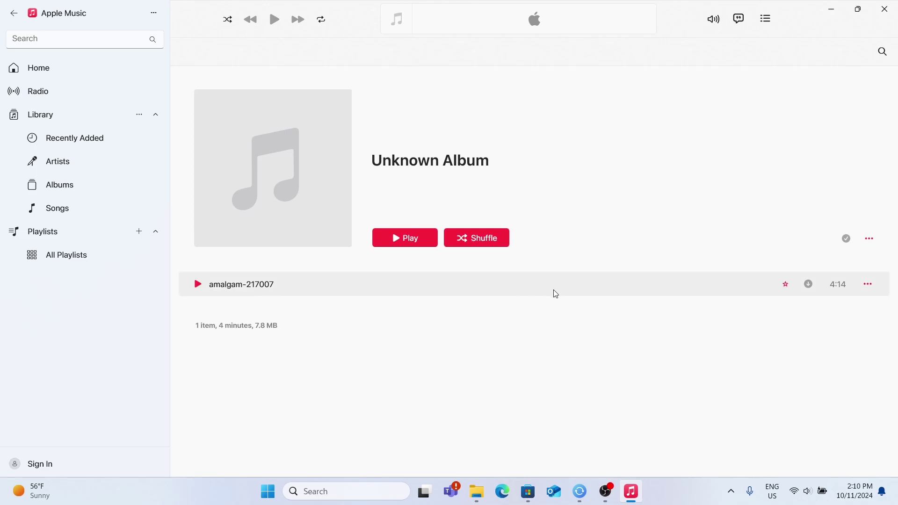
left_click(871, 283)
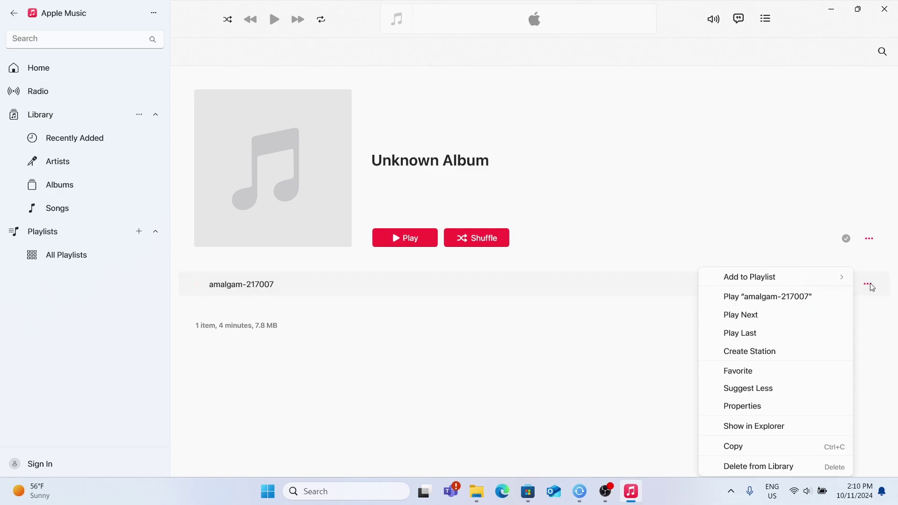
left_click(771, 414)
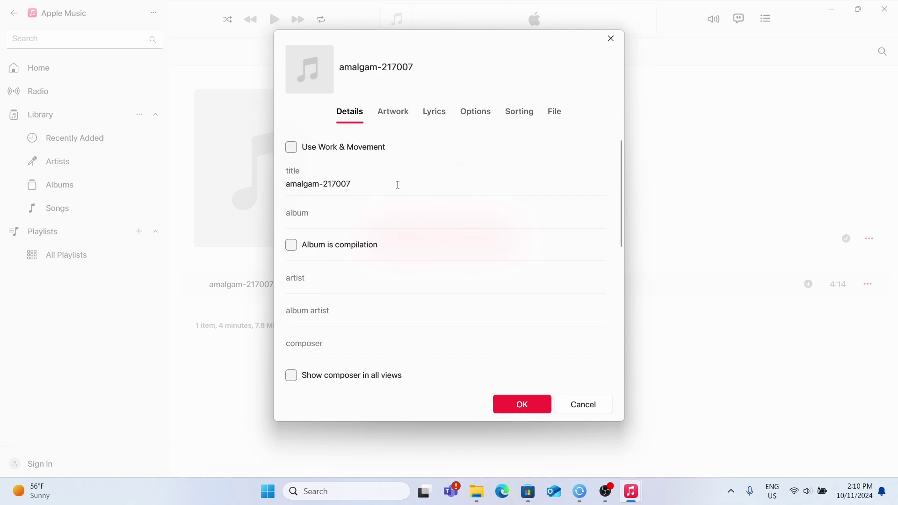
left_click(368, 180)
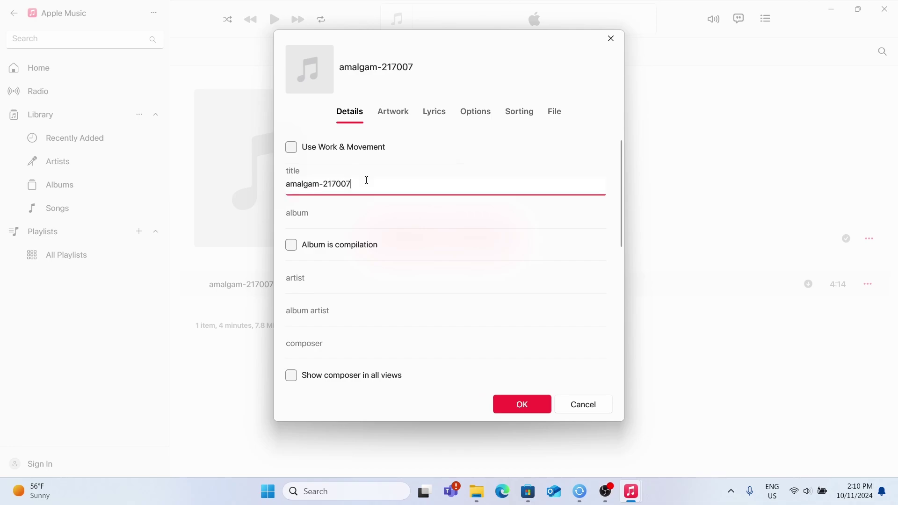
key("BackSpace")
key("BackSpace")
key("BackSpace")
key("BackSpace")
key("BackSpace")
key("BackSpace")
key("BackSpace")
key("BackSpace")
key("BackSpace")
key("BackSpace")
key("BackSpace")
key("BackSpace")
key("BackSpace")
key("BackSpace")
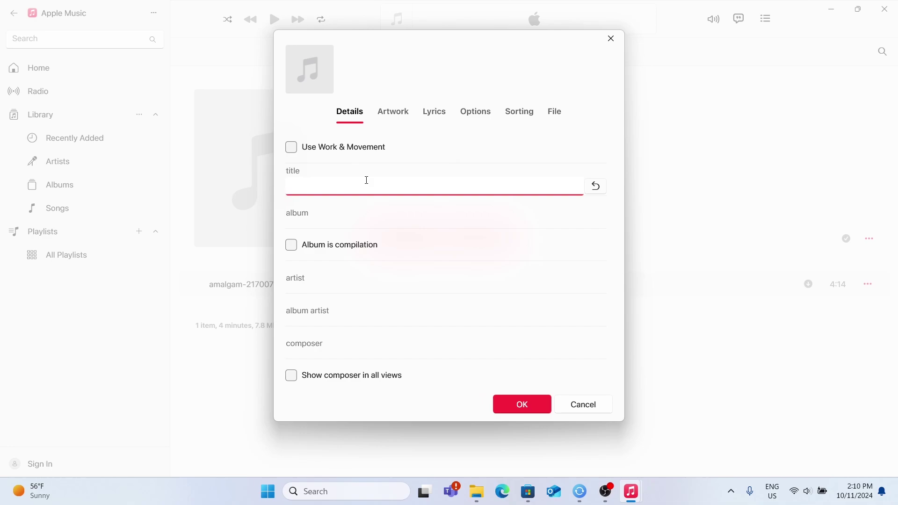
type("M")
key("BackSpace")
type("Hardreset")
- Set the song's album and artist to Hardreset and save the properties
left_click(322, 217)
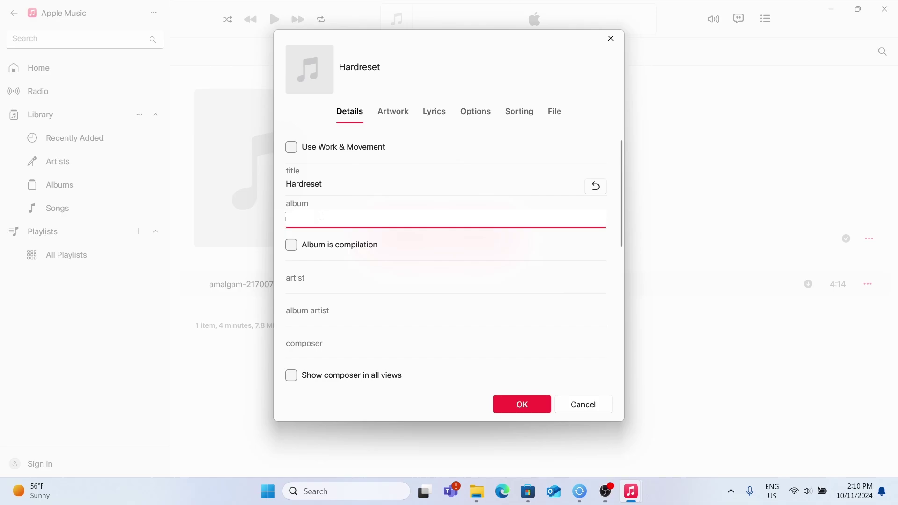
type("Hardreset")
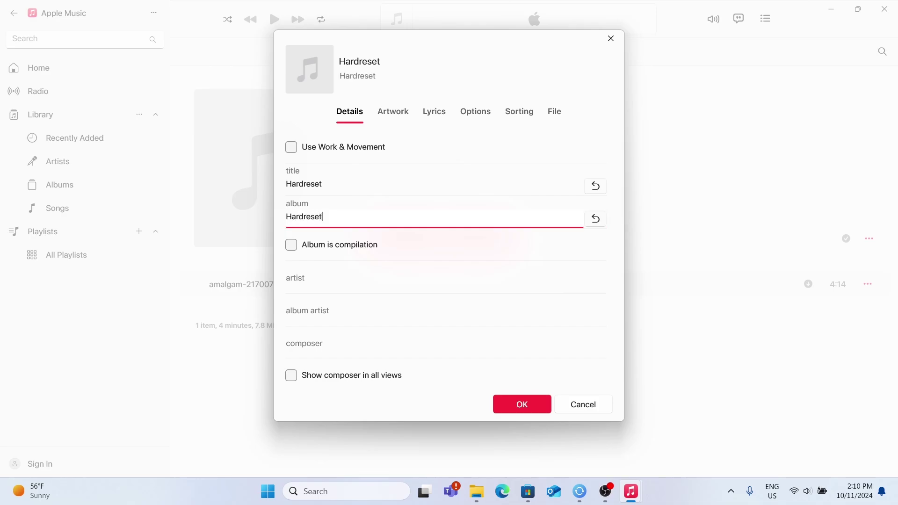
left_click(308, 281)
type("H")
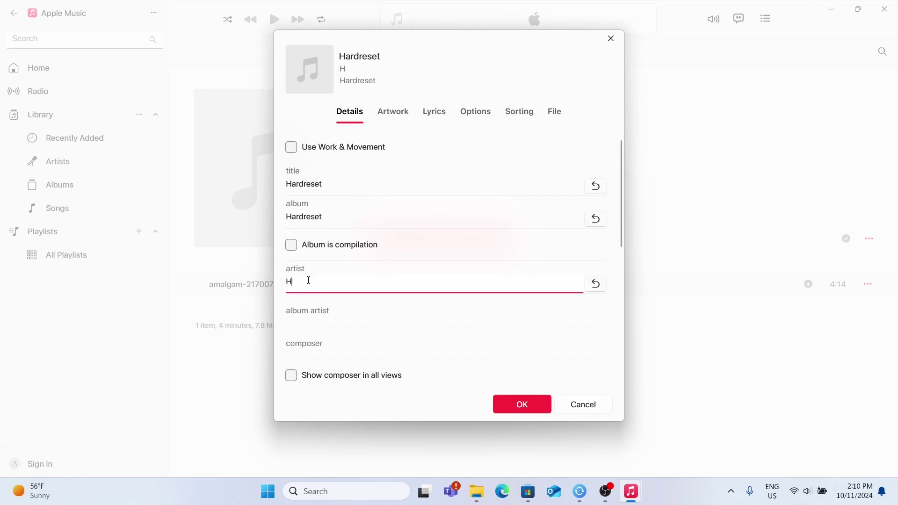
type("ardreset")
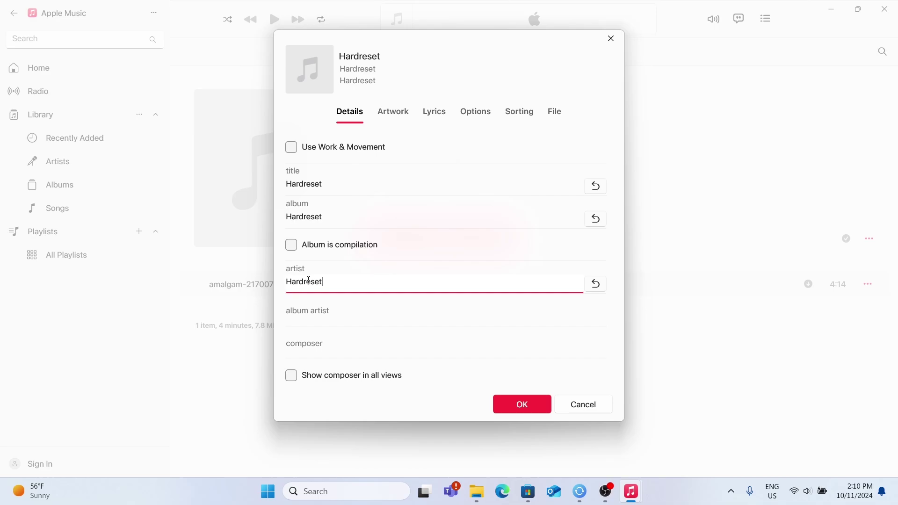
left_click(311, 310)
scroll(468, 296, "down", 1)
scroll(468, 296, "down", 5)
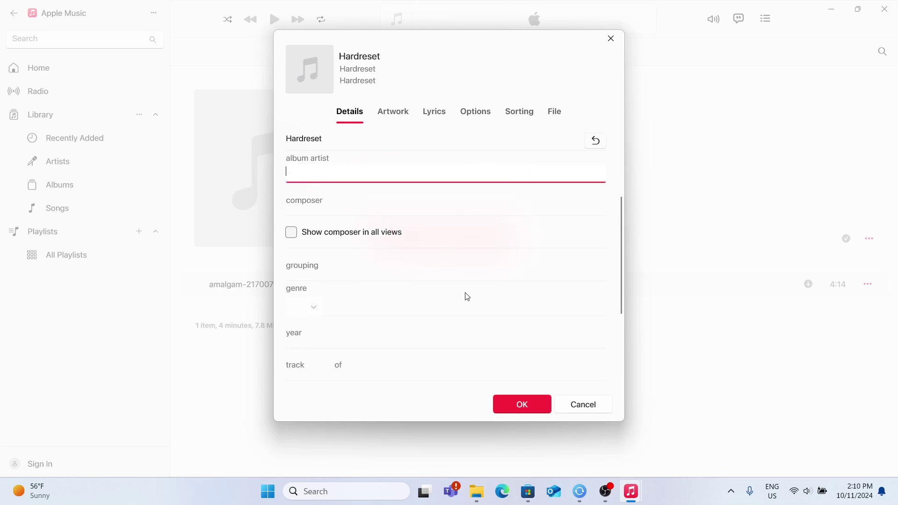
left_click(402, 113)
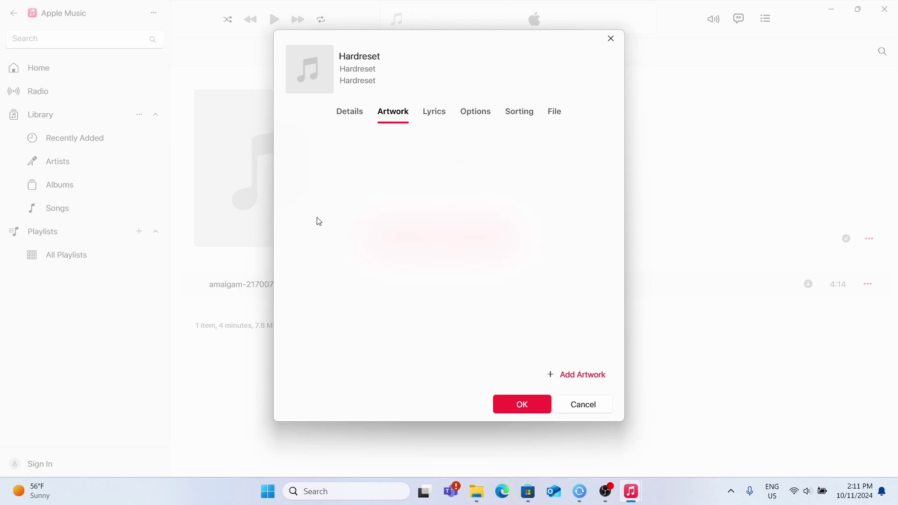
left_click(519, 404)
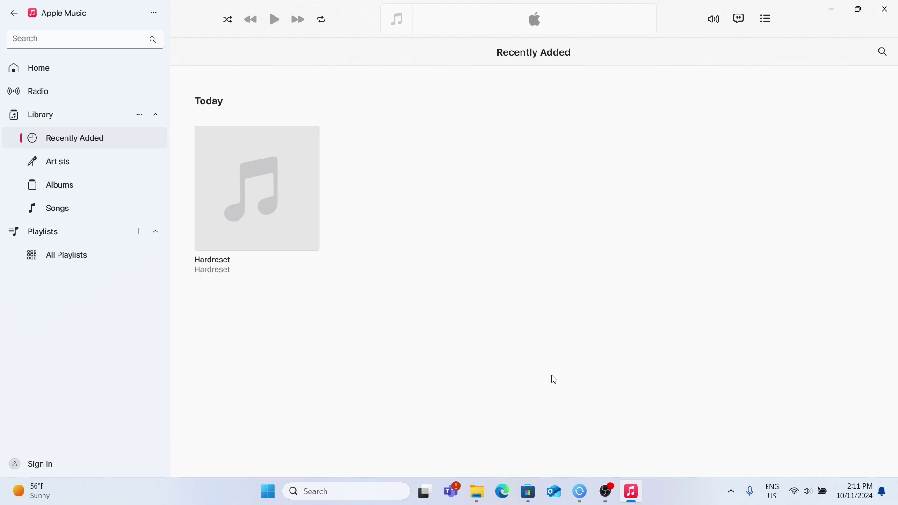
- Switch to Apple Devices, check the iPhone's Music sync settings, and restart the app
left_click(581, 497)
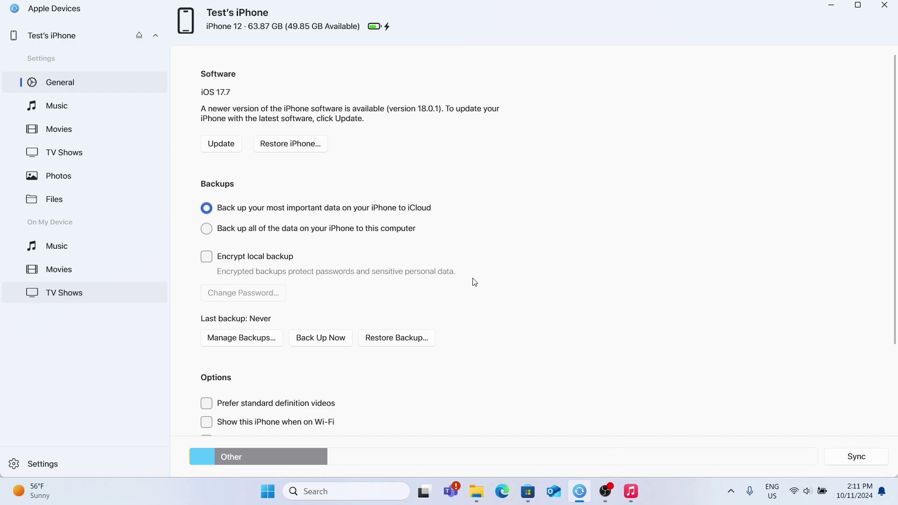
left_click(61, 108)
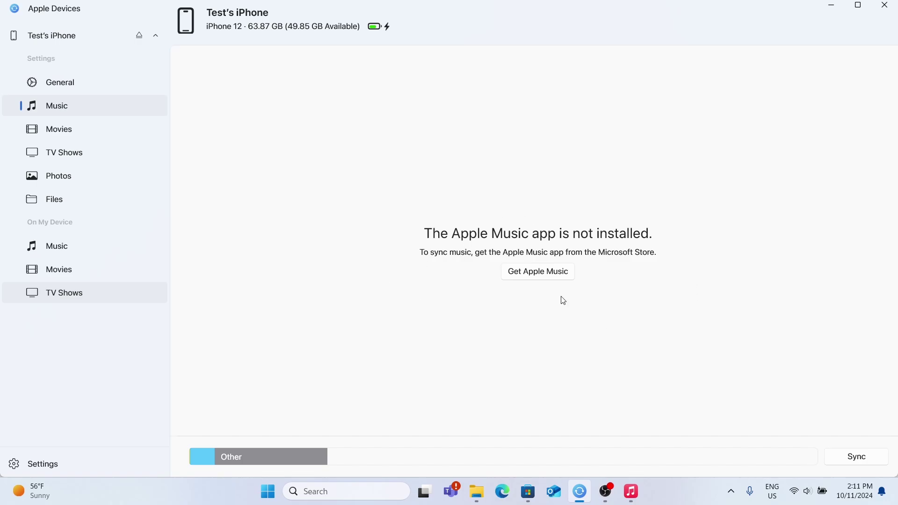
left_click(894, 5)
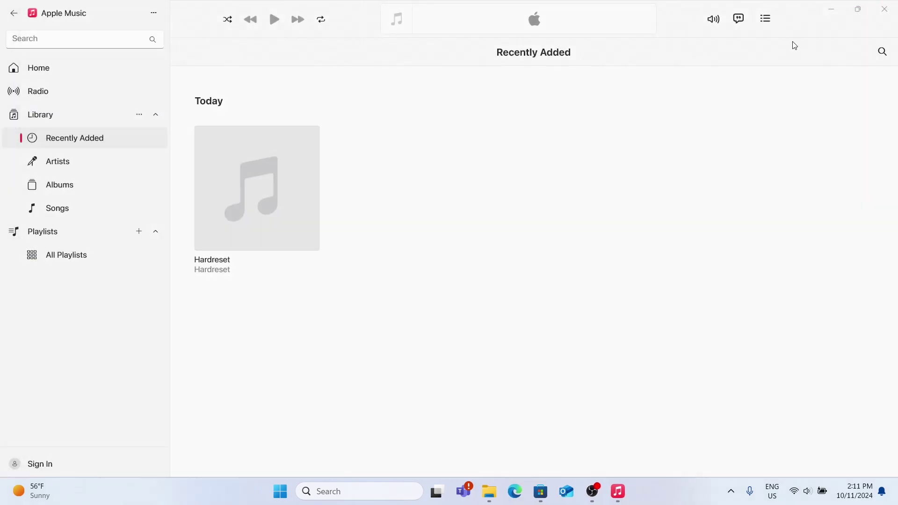
left_click(332, 500)
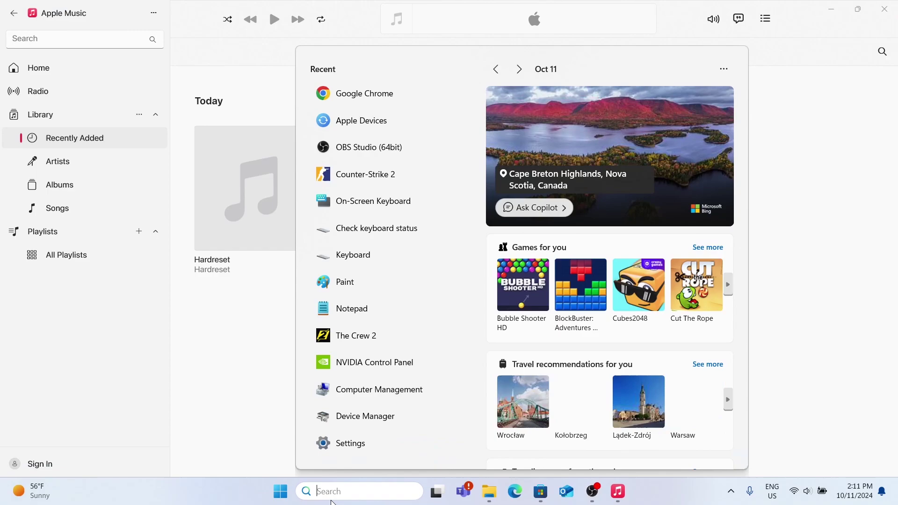
left_click(366, 122)
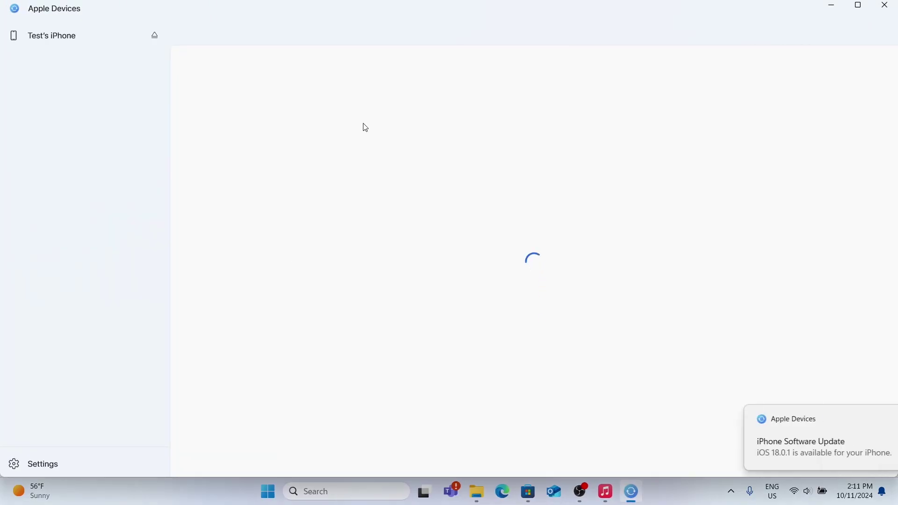
- Turn on music syncing onto the iPhone for the entire music library, apply the setting, and start the sync
left_click(47, 108)
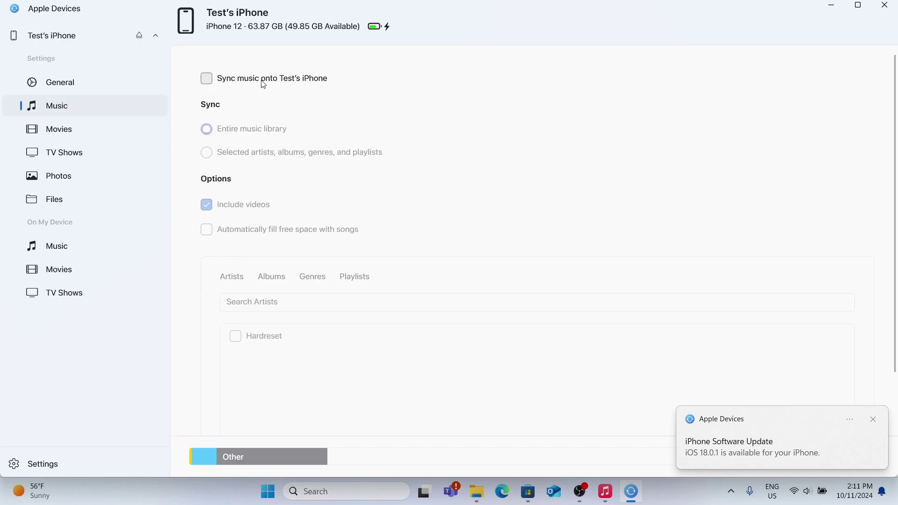
left_click(208, 82)
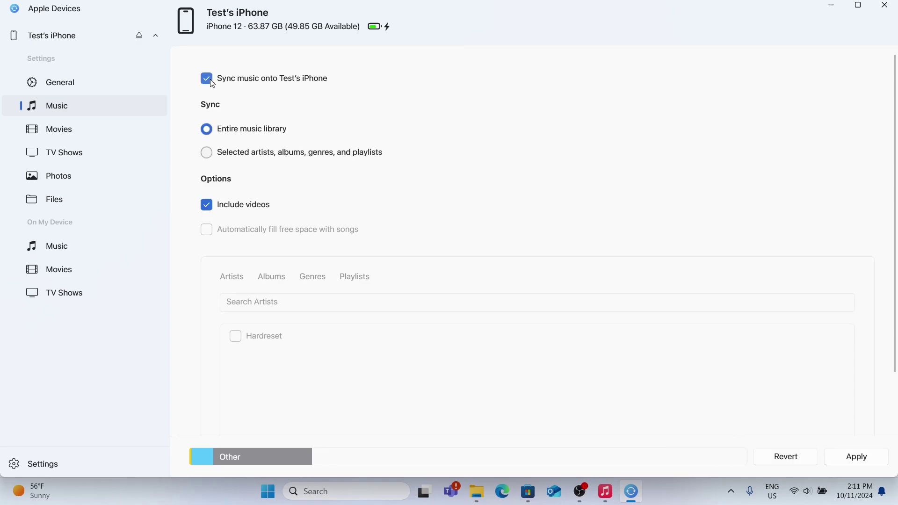
scroll(339, 154, "down", 1)
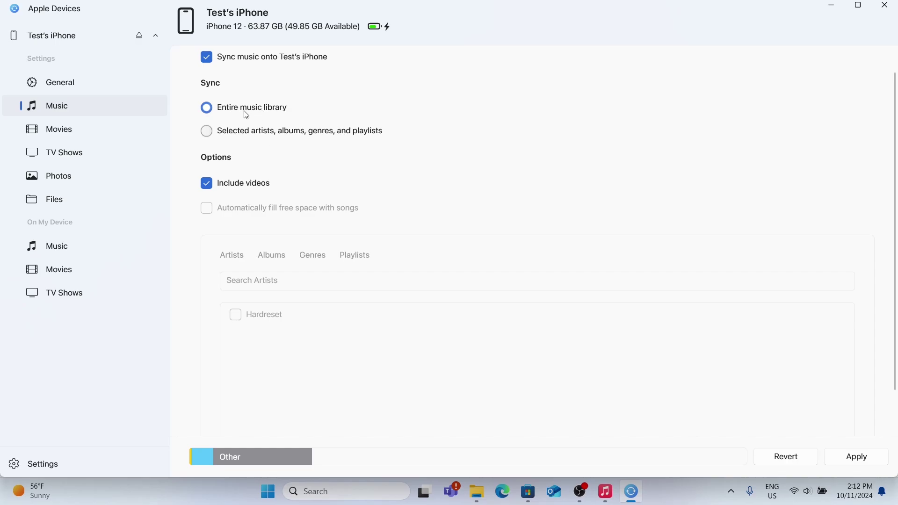
scroll(293, 168, "down", 1)
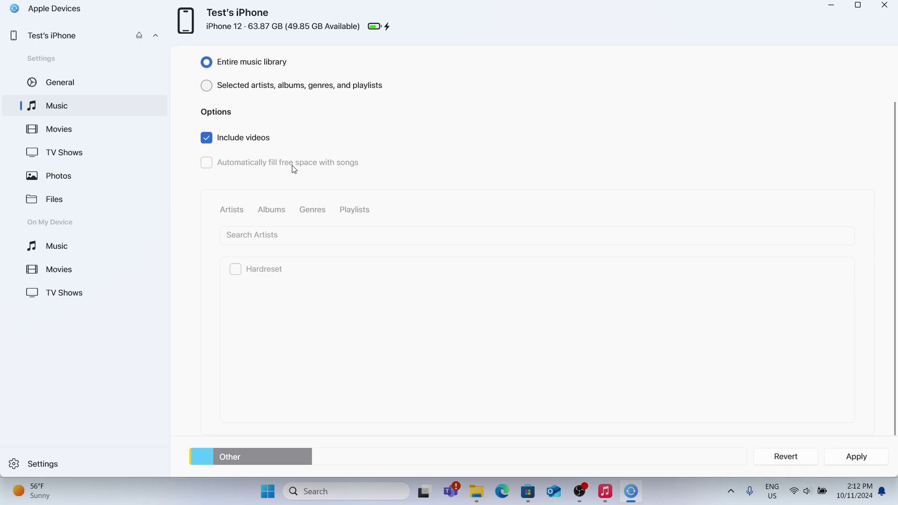
left_click(850, 464)
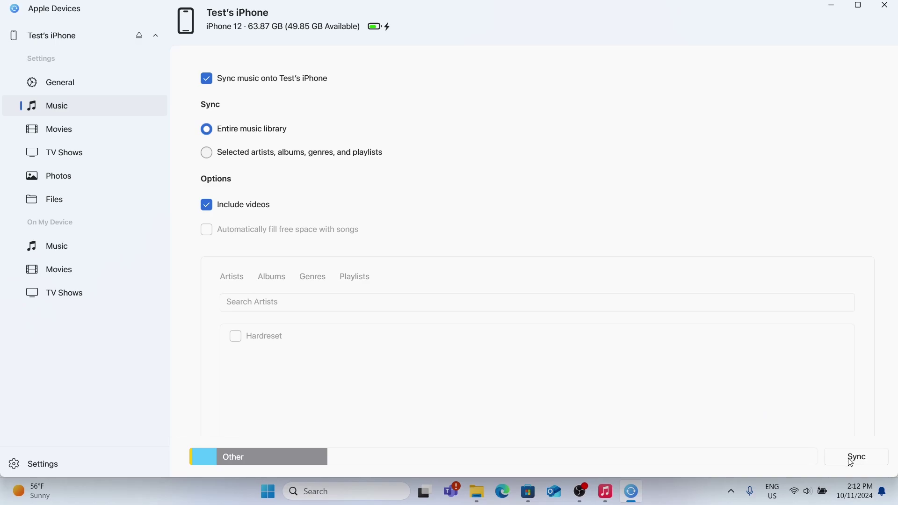
left_click(854, 464)
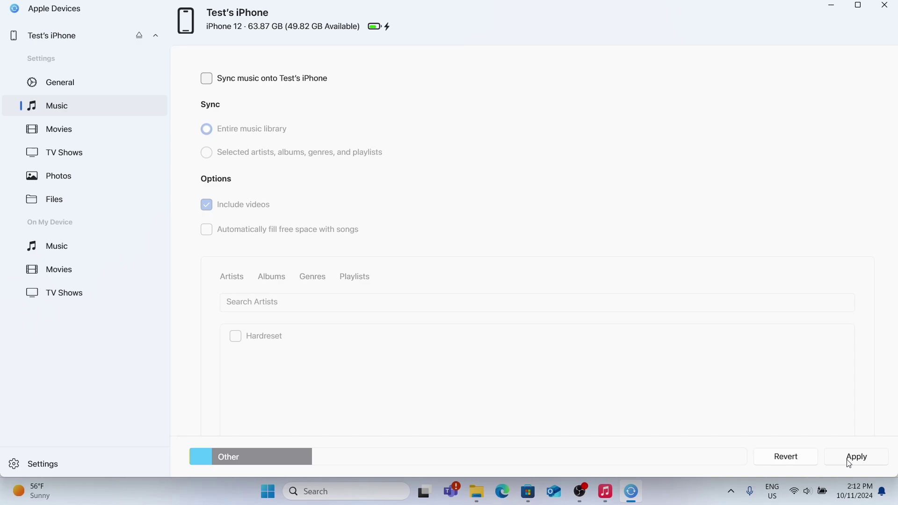
- Try to turn music syncing onto the iPhone back on for the entire music library and sync from the General settings
left_click(60, 85)
left_click(92, 108)
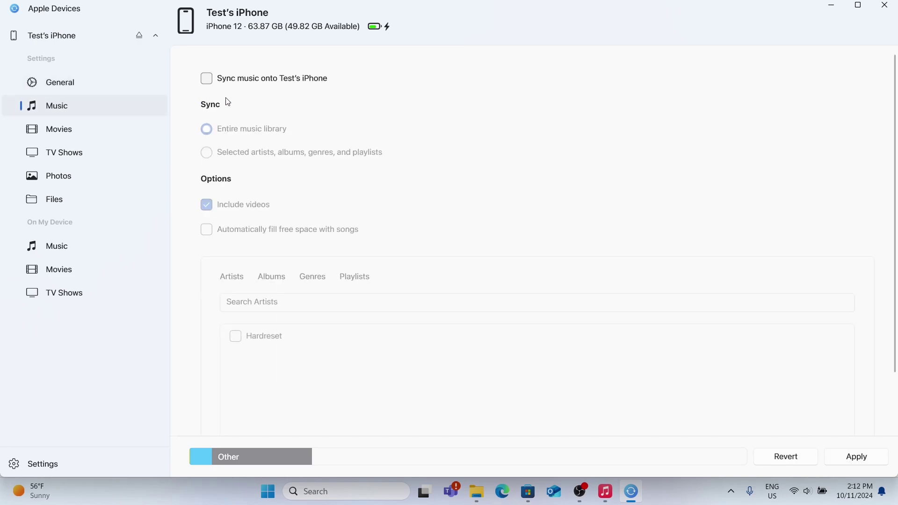
left_click(208, 78)
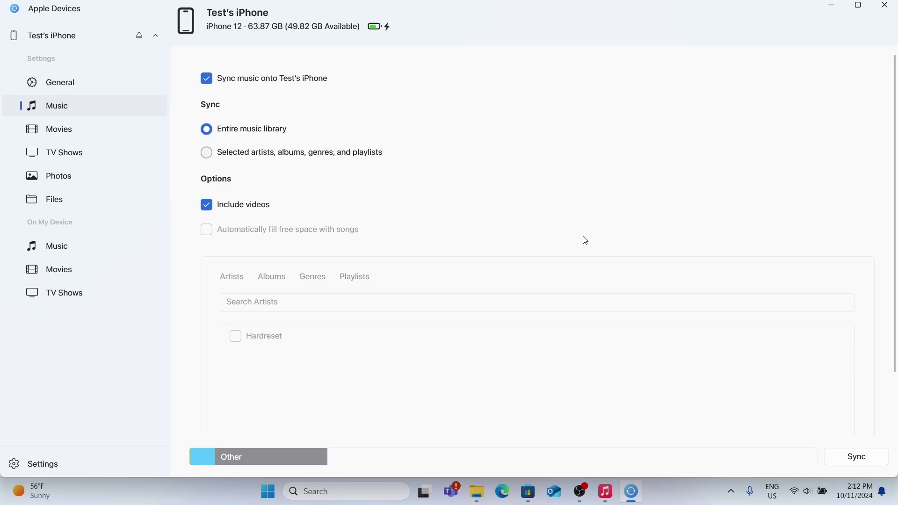
left_click(115, 75)
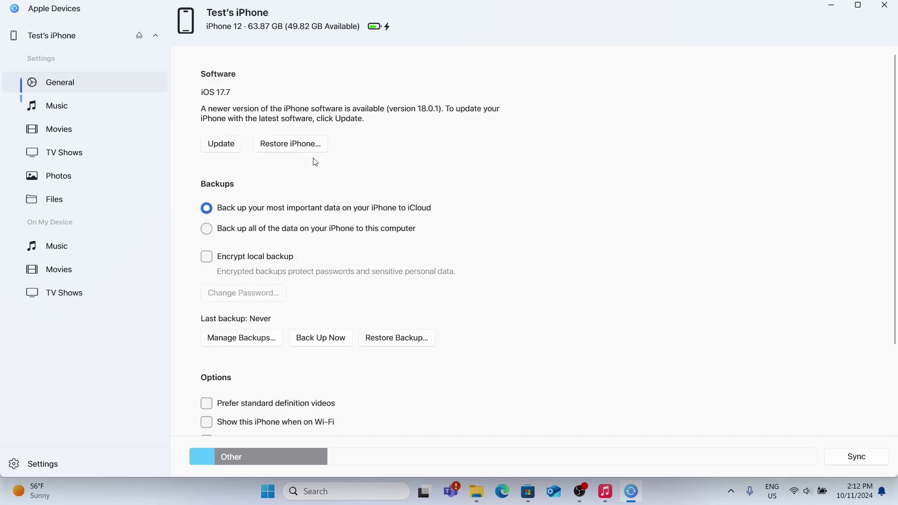
left_click(838, 461)
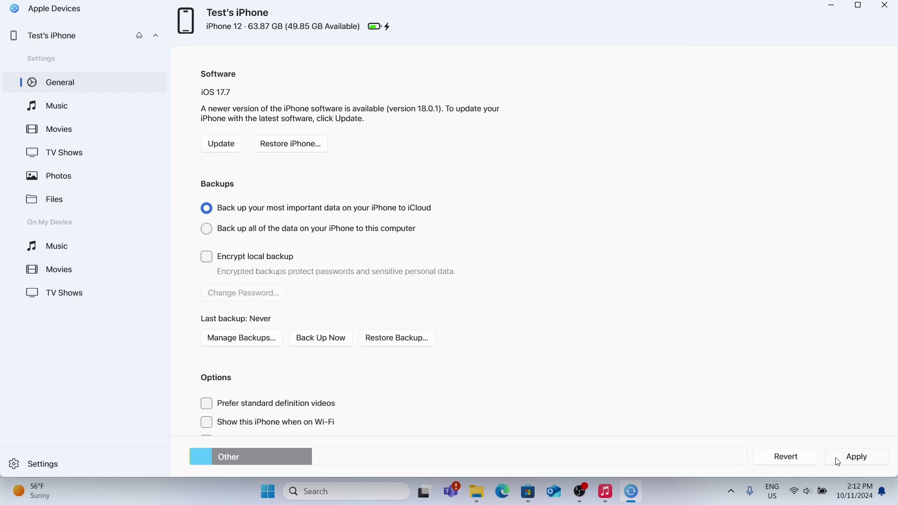
- Restart Apple Devices and try again to sync the entire music library onto the iPhone, dismissing the software update notification
left_click(889, 5)
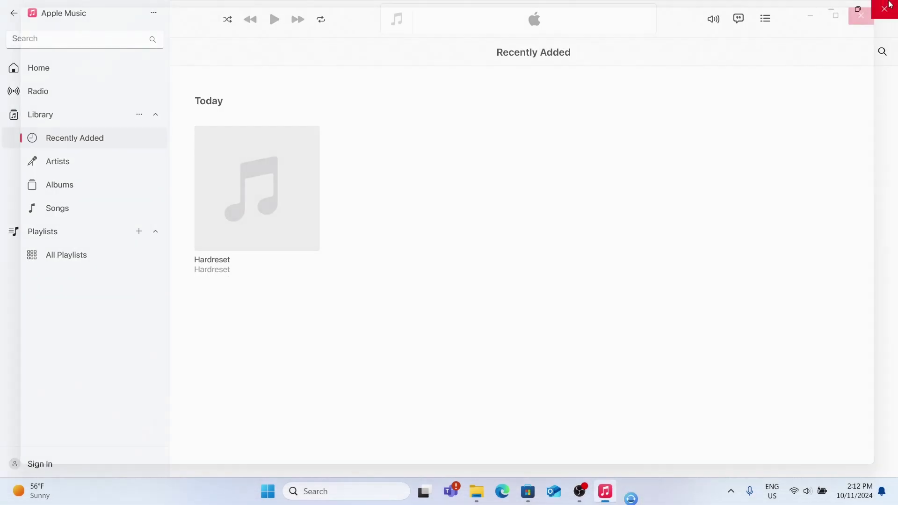
left_click(355, 492)
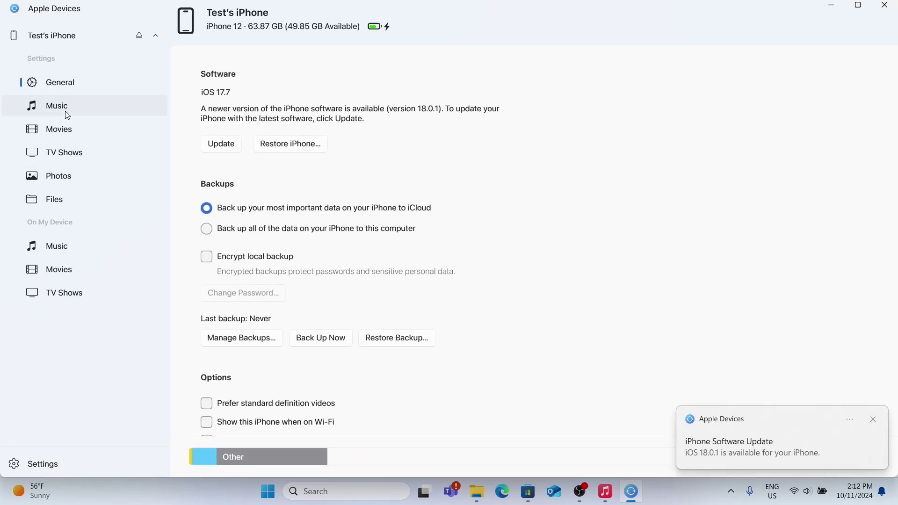
left_click(68, 115)
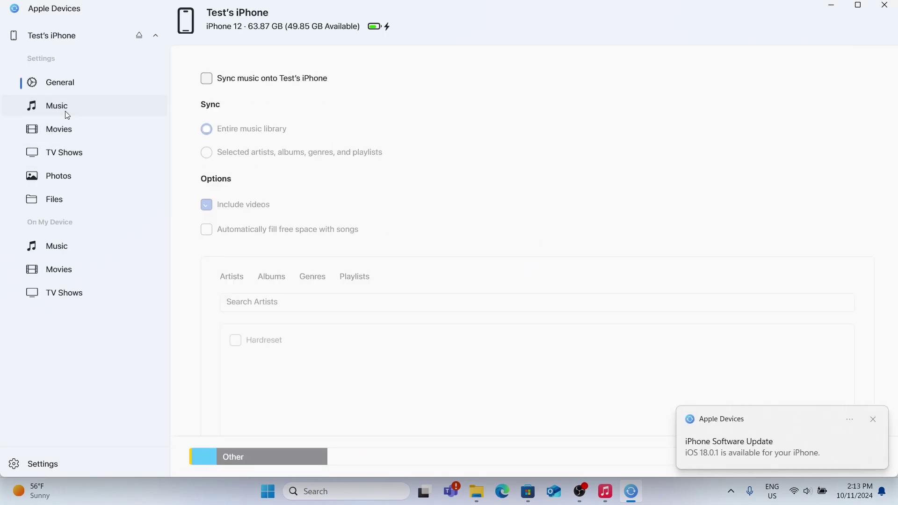
left_click(205, 79)
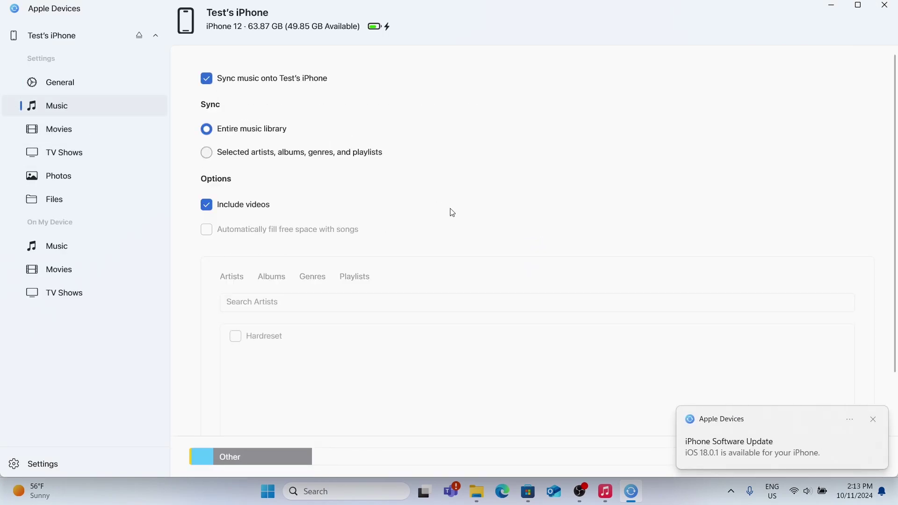
left_click(873, 420)
left_click(860, 457)
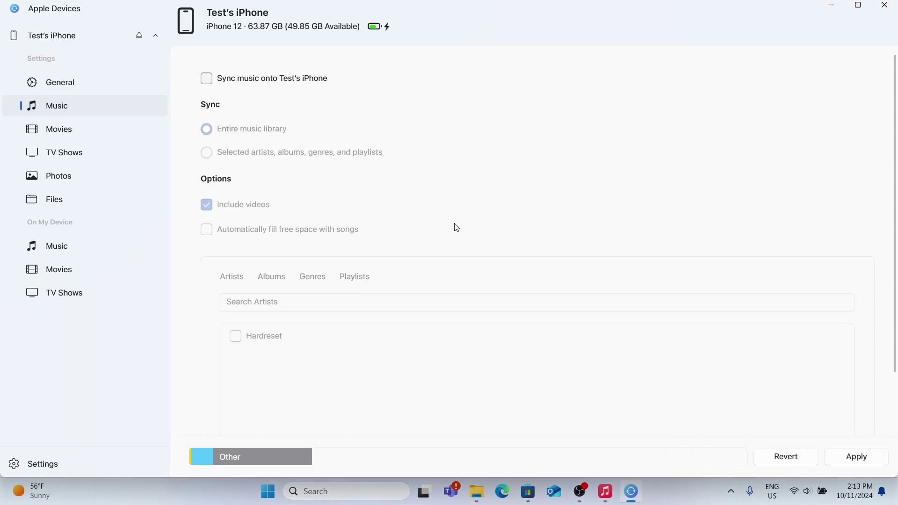
- Turn on music syncing for selected artists, albums, genres, and playlists with the Hardreset artist included, and start the sync
left_click(206, 78)
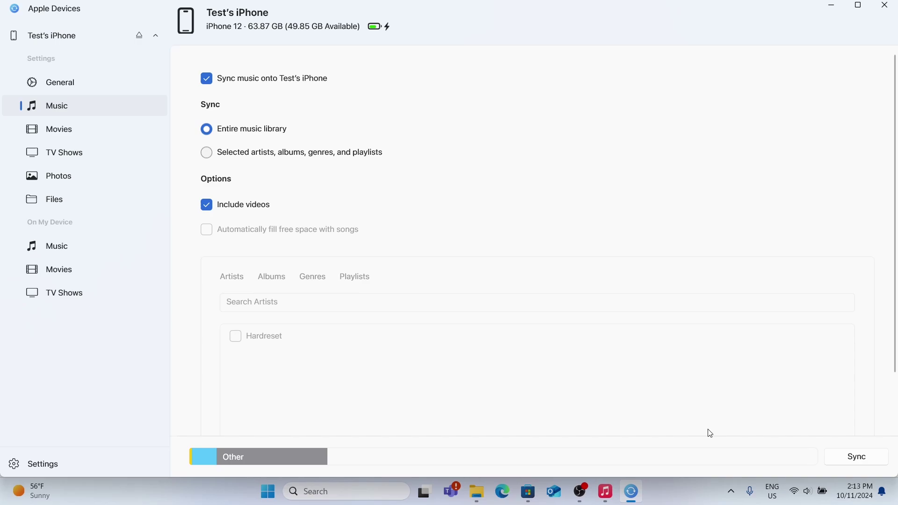
left_click(207, 155)
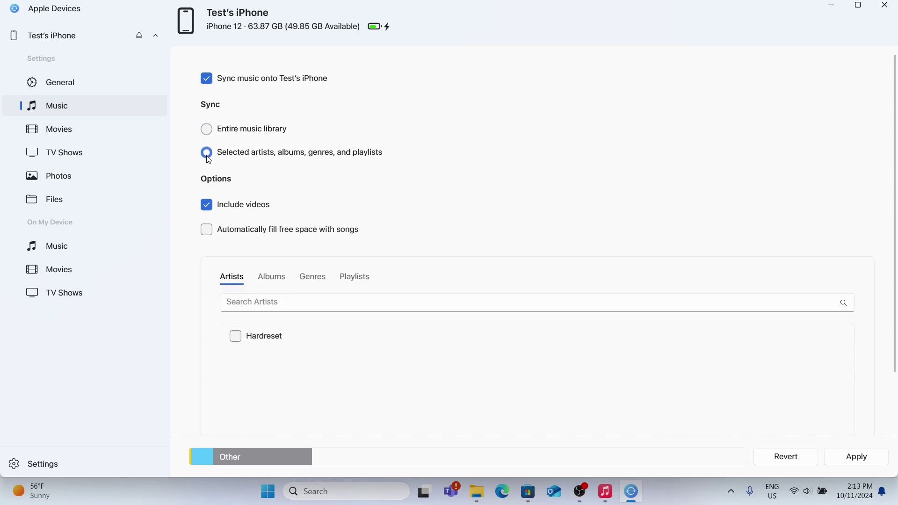
left_click(236, 339)
left_click(849, 455)
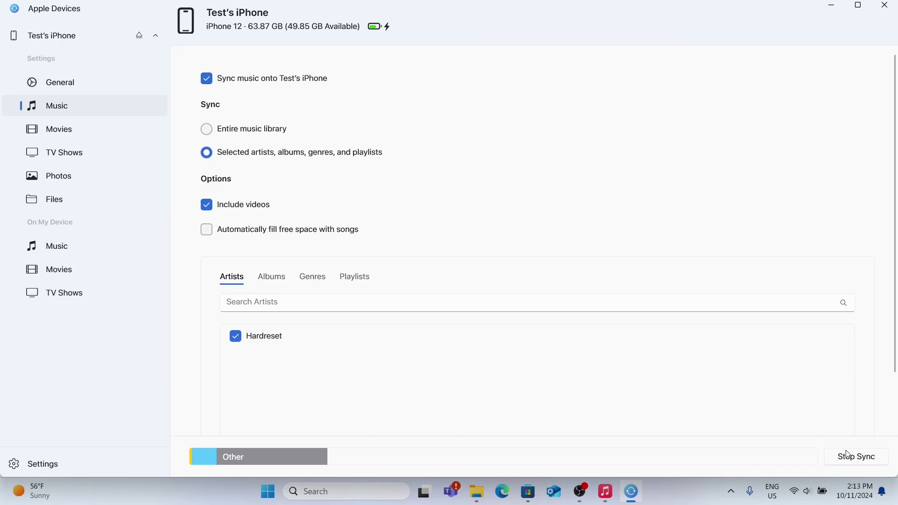